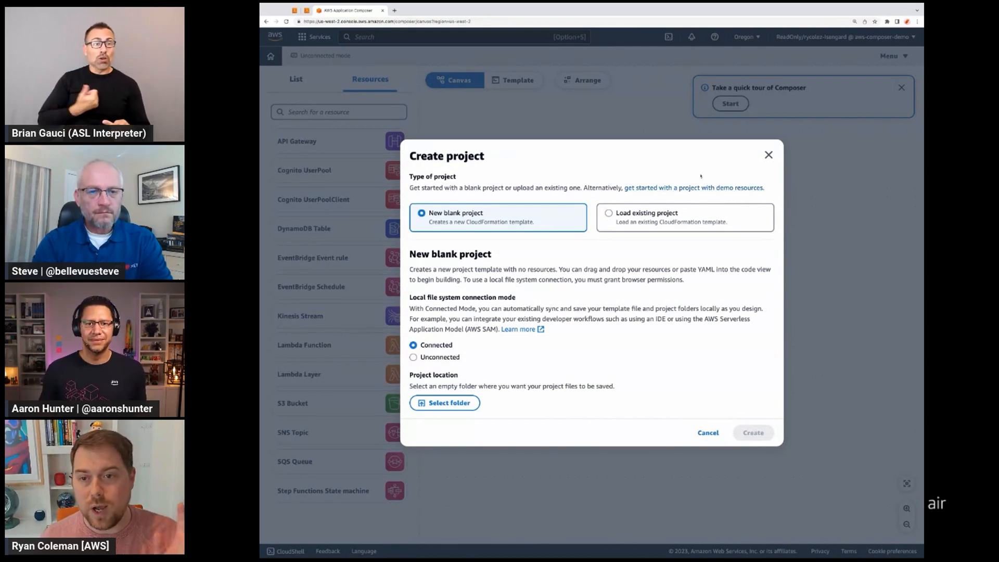
# Step: Dismiss the project creation dialog, add an S3 Bucket to the canvas and open its resource properties
pyautogui.click(769, 155)
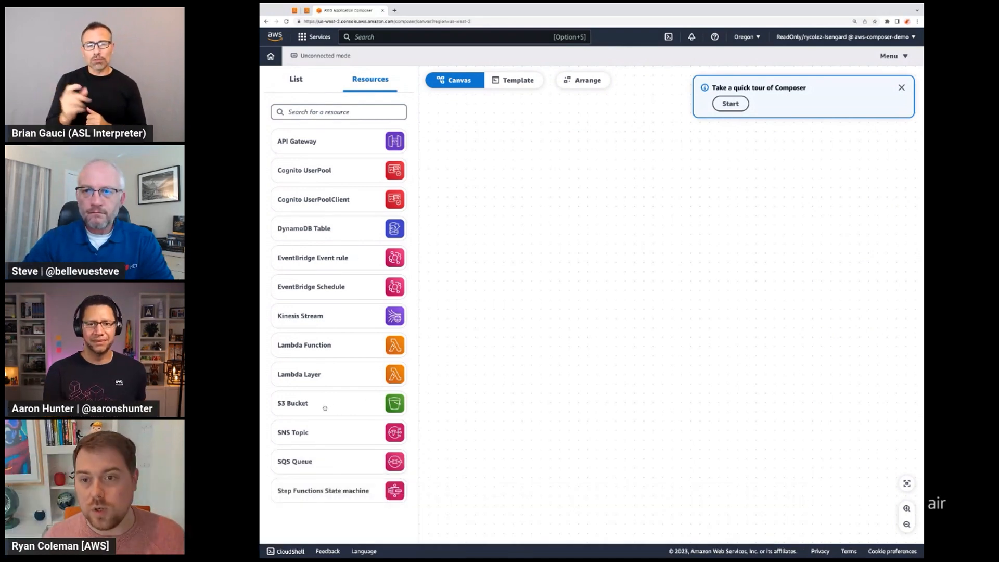
pyautogui.moveTo(325, 406); pyautogui.dragTo(324, 406)
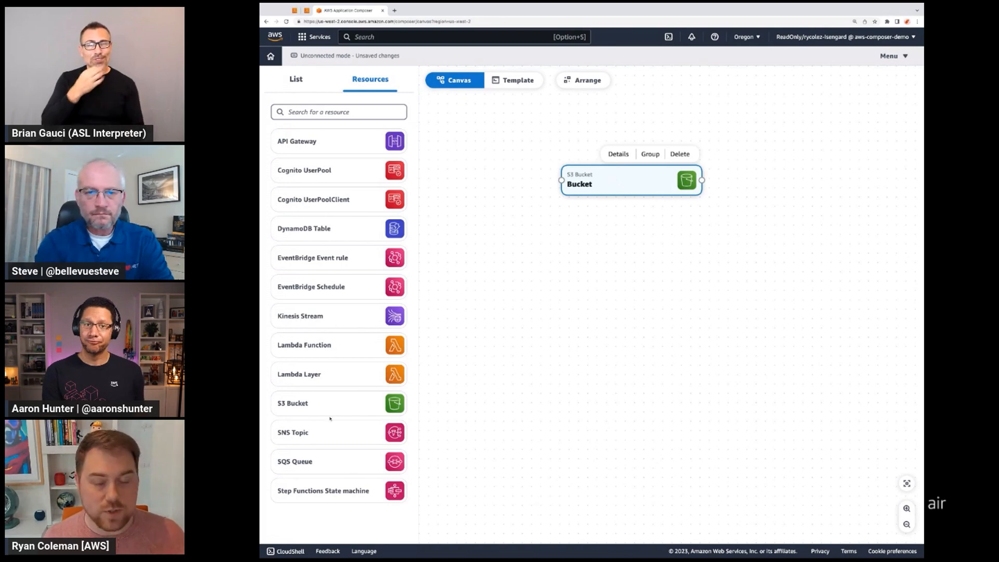
pyautogui.doubleClick(640, 183)
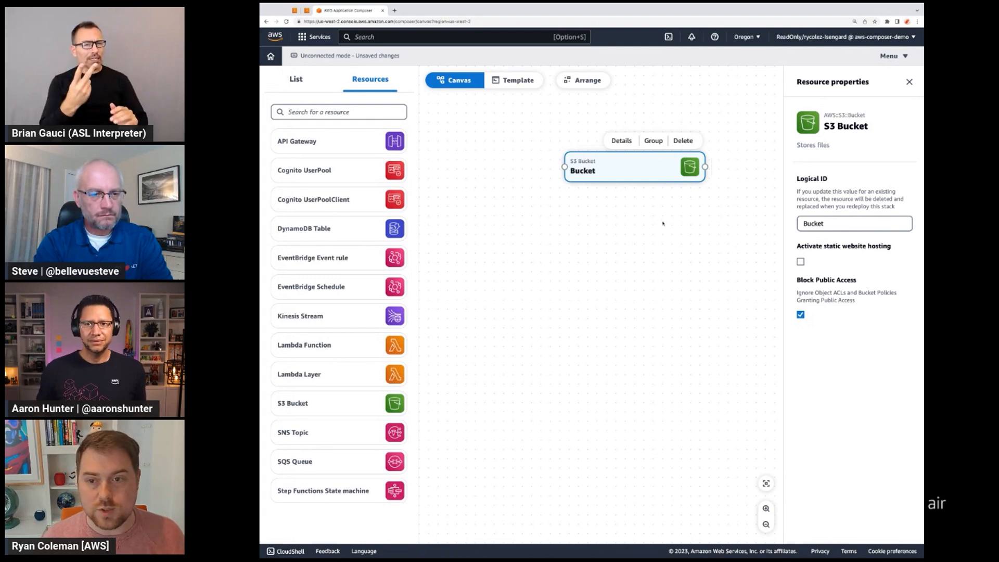
# Step: Examine the public access block and encryption-in-transit policy in the bucket's generated template code
pyautogui.click(504, 81)
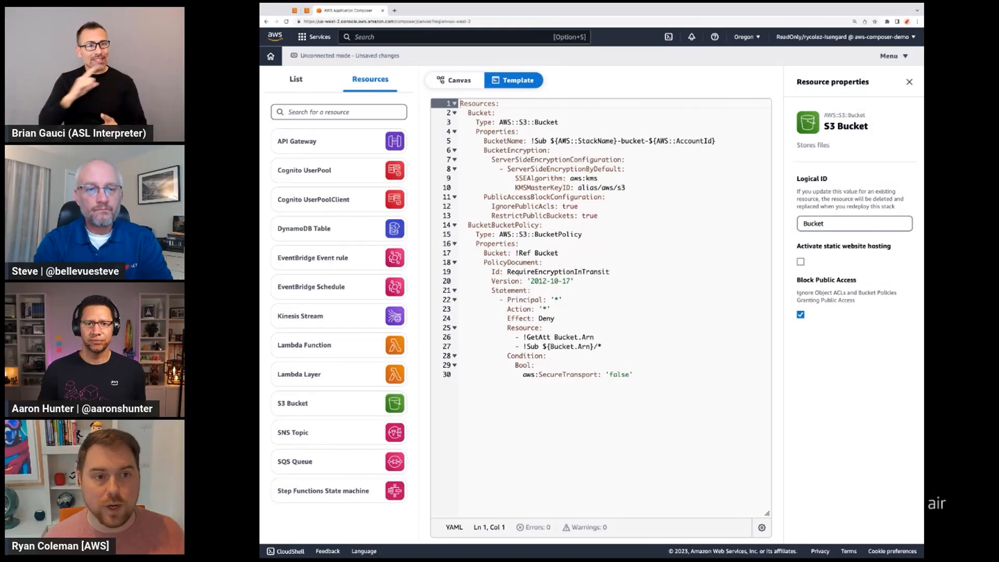
pyautogui.moveTo(600, 214); pyautogui.dragTo(477, 198)
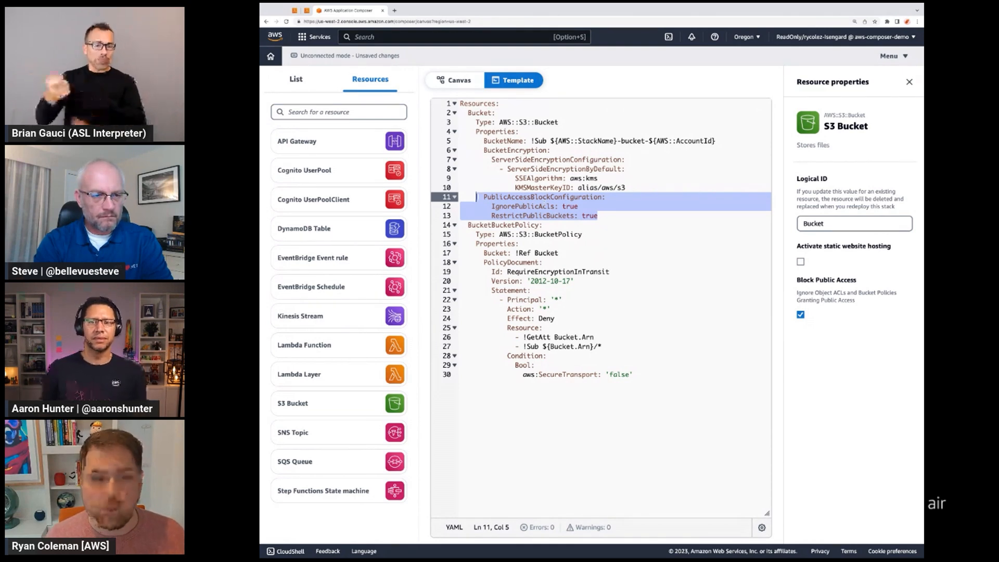
pyautogui.click(551, 234)
pyautogui.moveTo(539, 272); pyautogui.dragTo(579, 271)
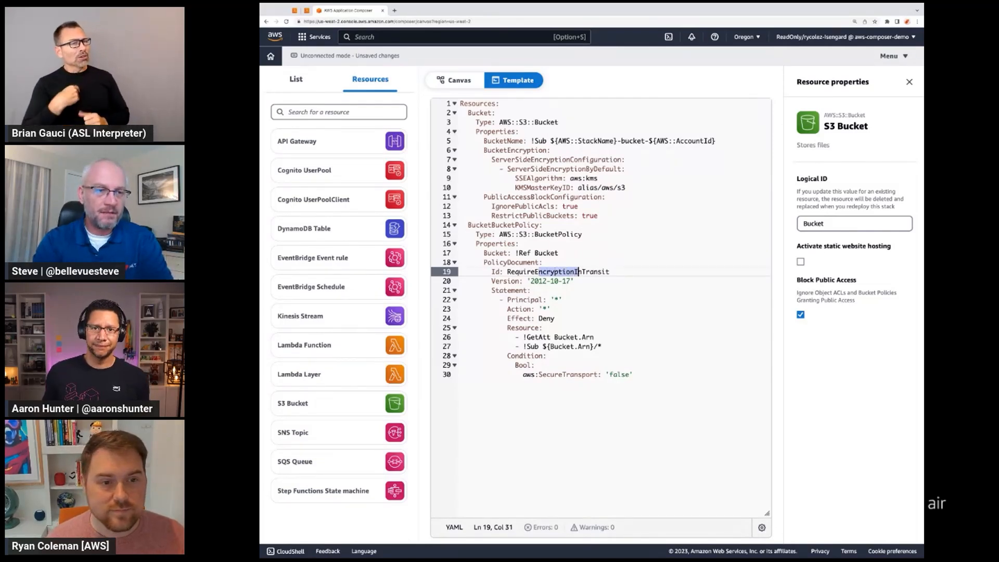
# Step: Set IgnorePublicAcls to false in the template, then show the bucket's resource properties on the canvas
pyautogui.doubleClick(570, 206)
pyautogui.write('false')
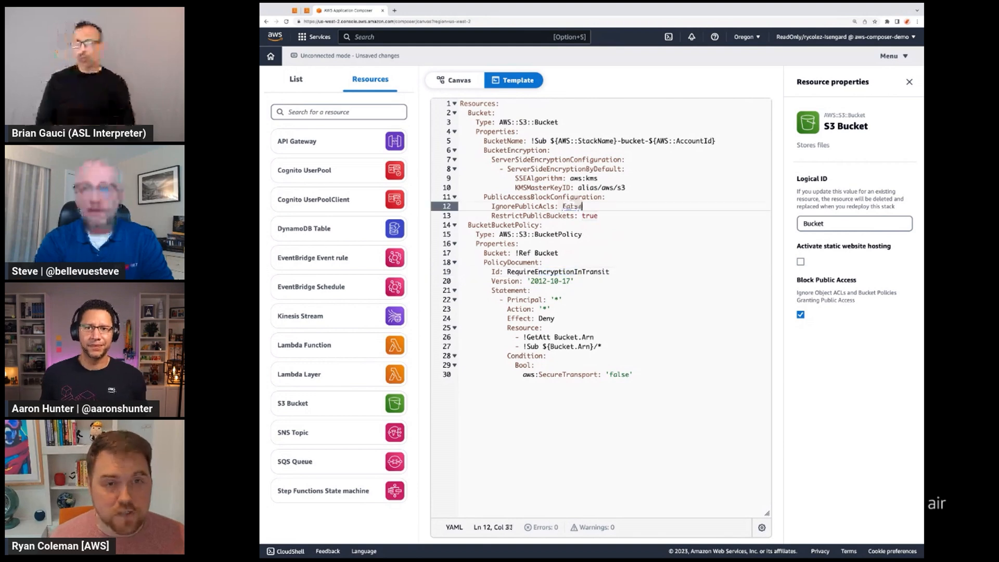
pyautogui.click(458, 80)
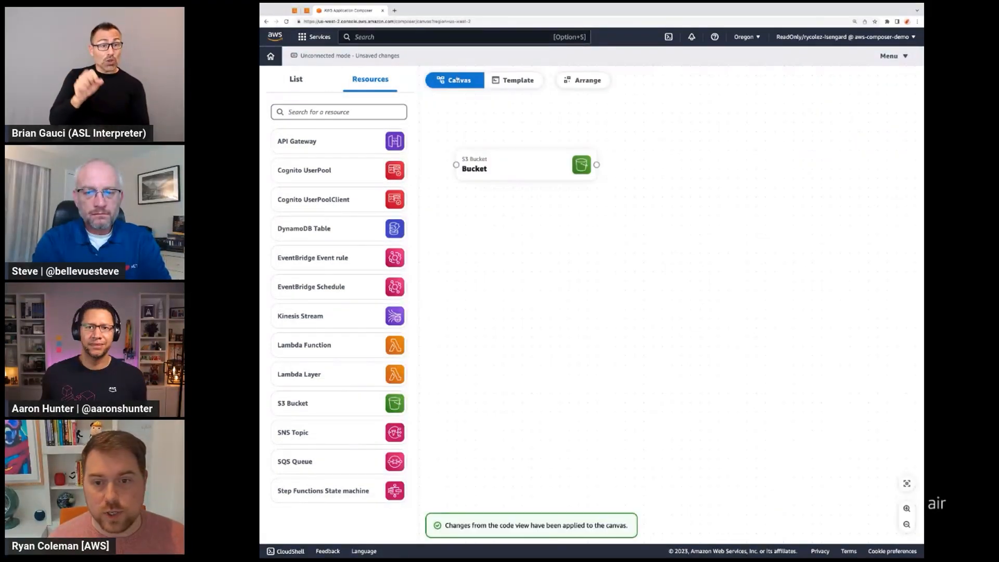
pyautogui.doubleClick(555, 175)
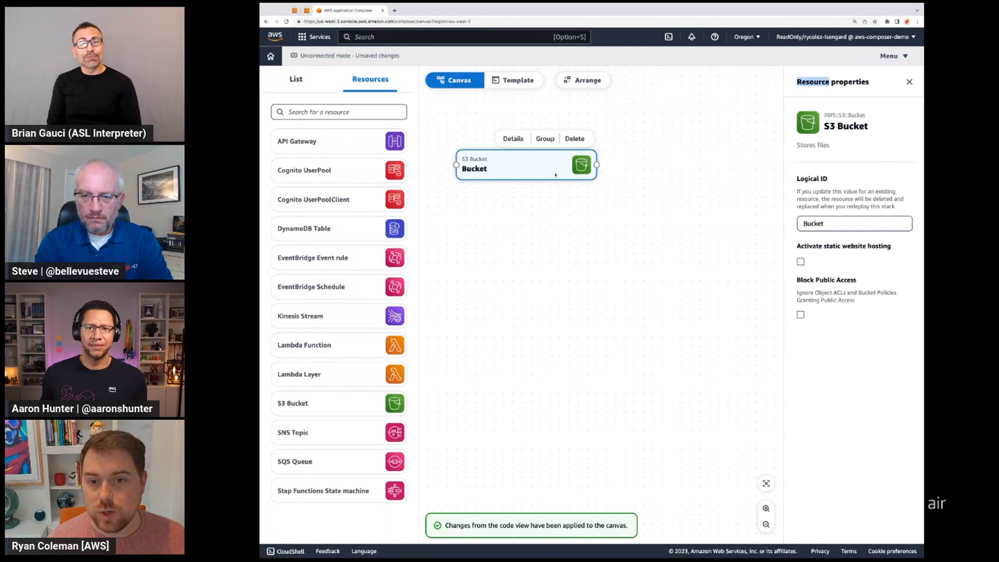
# Step: Enable Block Public Access for the bucket, save the change and check it in the template code
pyautogui.click(800, 314)
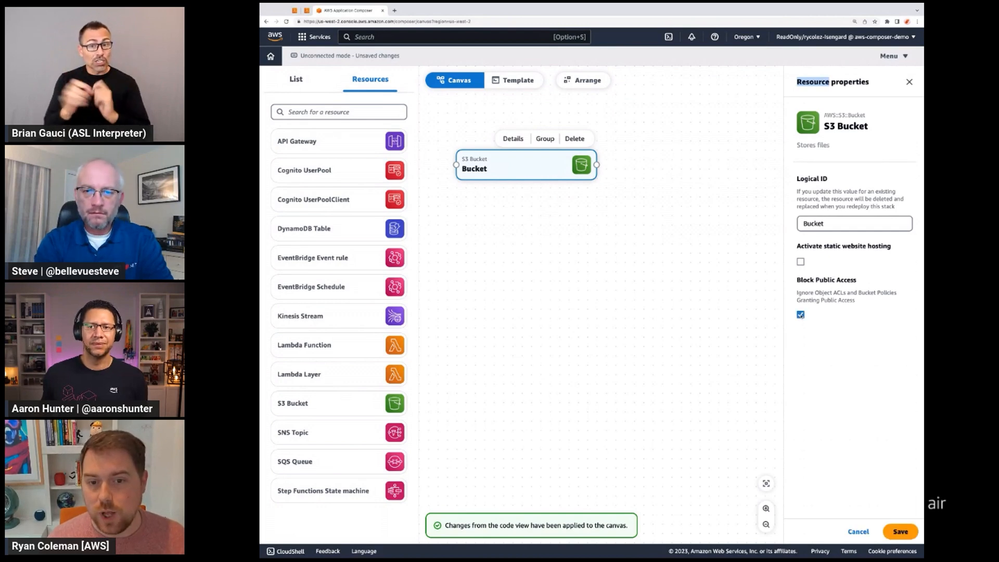
pyautogui.click(900, 531)
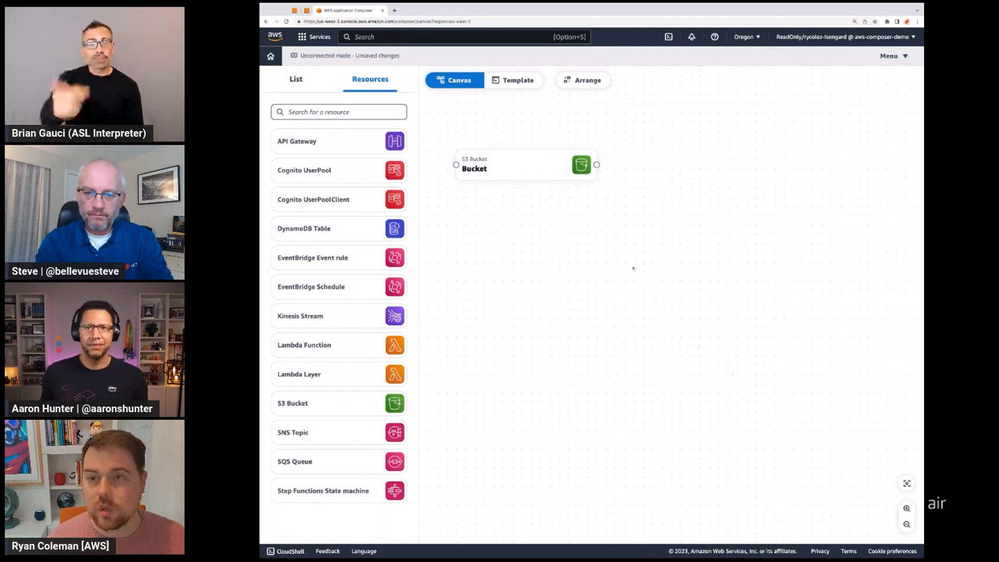
pyautogui.click(513, 81)
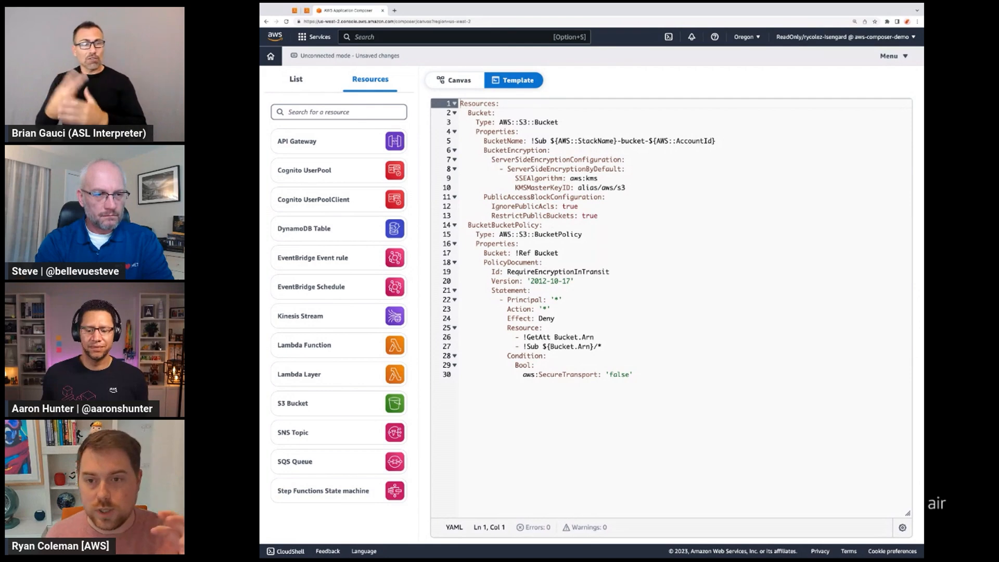
# Step: Return to the canvas, reposition the bucket card and open its resource properties
pyautogui.click(468, 83)
pyautogui.click(511, 171)
pyautogui.moveTo(511, 171); pyautogui.dragTo(538, 176)
pyautogui.doubleClick(538, 176)
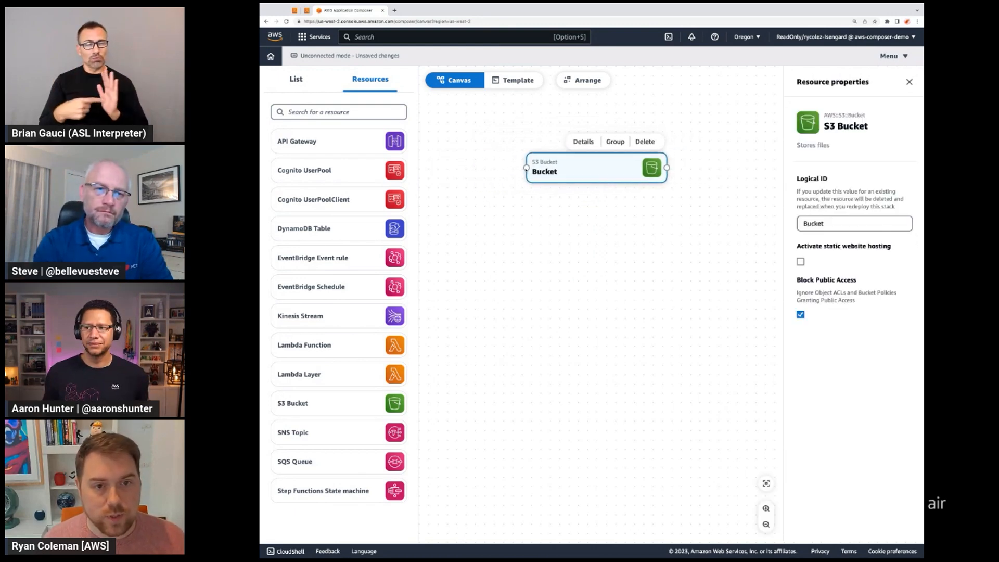
pyautogui.moveTo(667, 168); pyautogui.dragTo(699, 169)
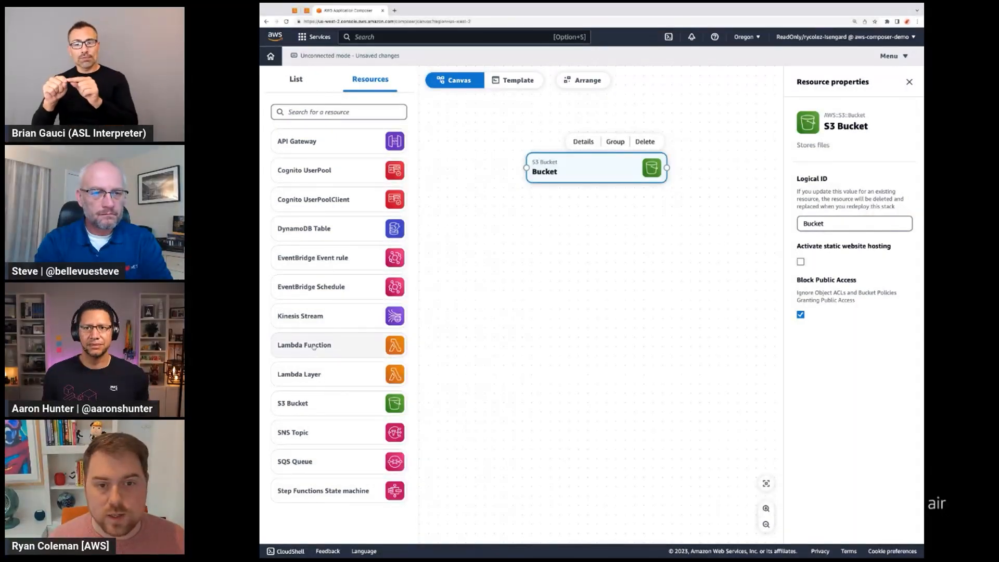
# Step: Add a Lambda Function below the bucket and review its runtime, handler and memory properties
pyautogui.moveTo(314, 347); pyautogui.dragTo(671, 246)
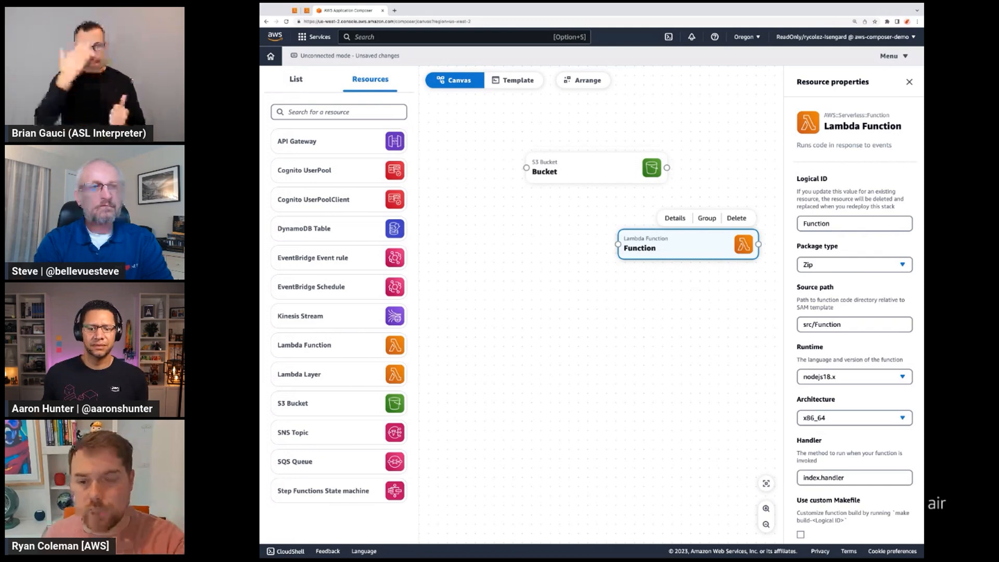
pyautogui.scroll(-2, 872, 218)
pyautogui.scroll(-5, 872, 218)
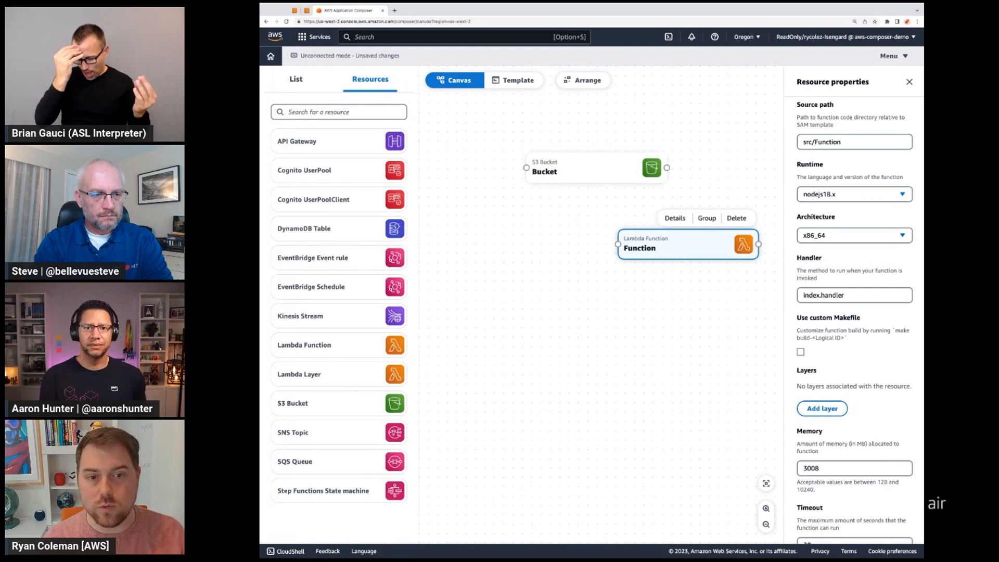
# Step: Place the bucket and Lambda function side by side, connect the bucket's output to the function and inspect the resulting template changes
pyautogui.moveTo(593, 166); pyautogui.dragTo(516, 165)
pyautogui.moveTo(649, 240); pyautogui.dragTo(655, 188)
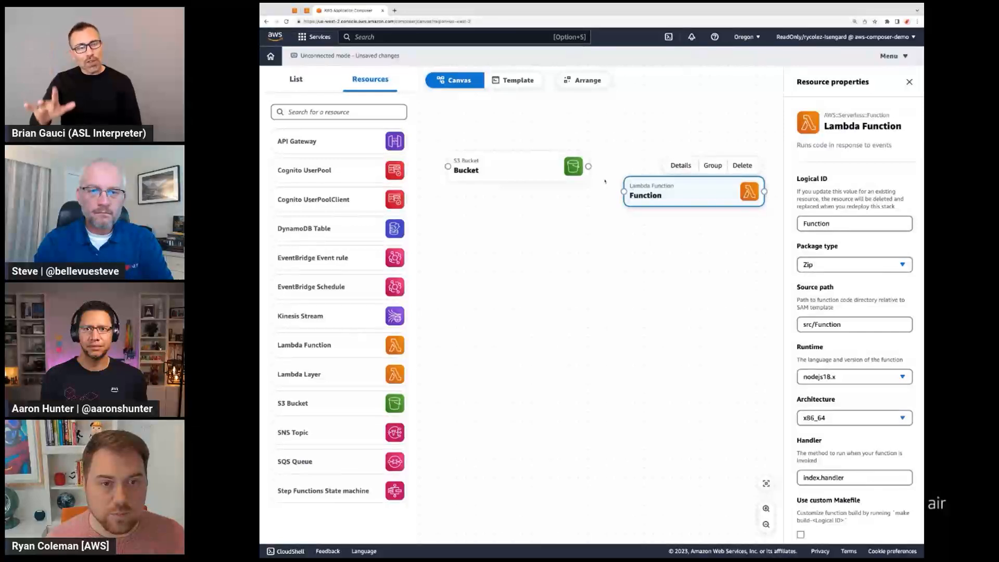
pyautogui.moveTo(588, 167); pyautogui.dragTo(624, 192)
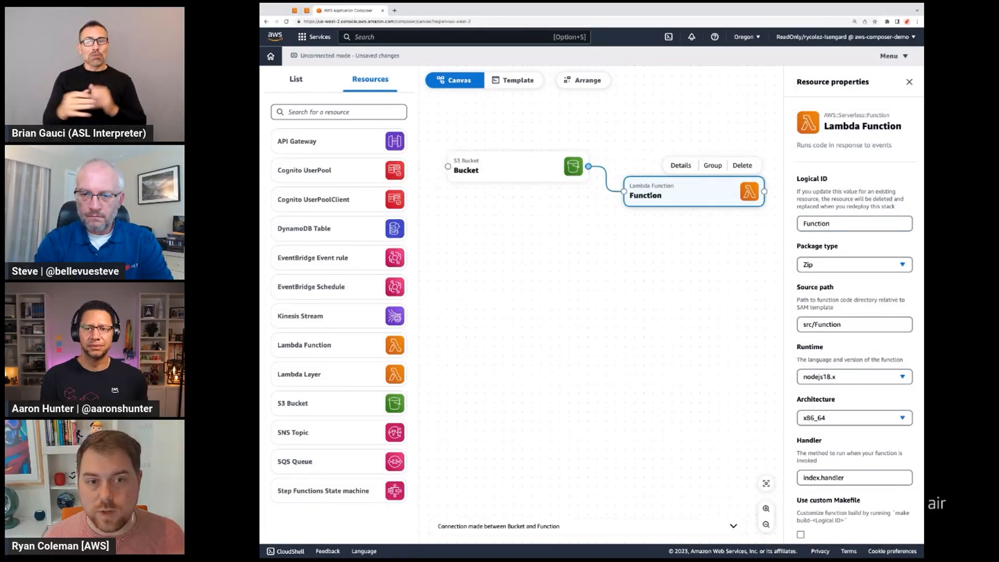
pyautogui.click(593, 526)
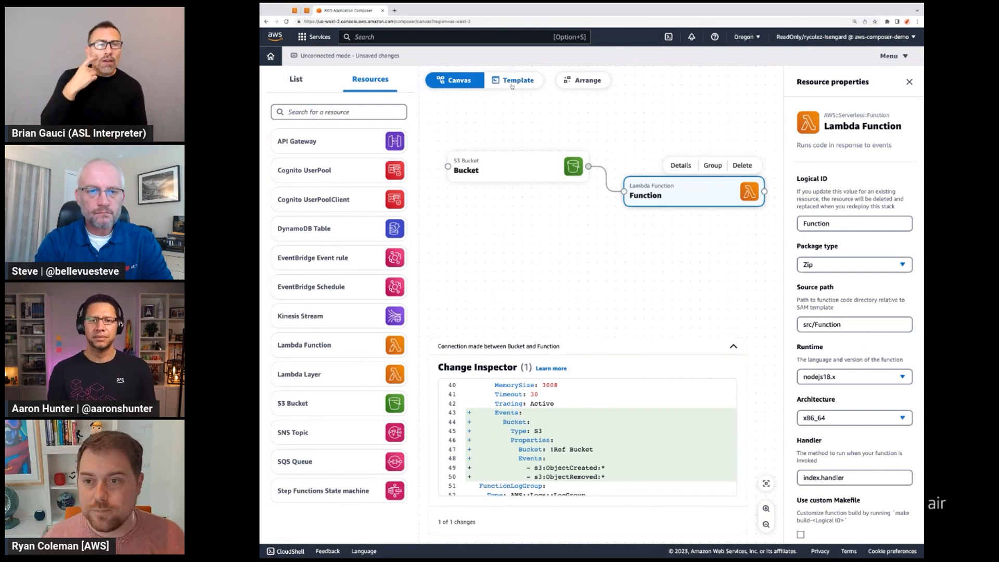
pyautogui.scroll(-1, 511, 381)
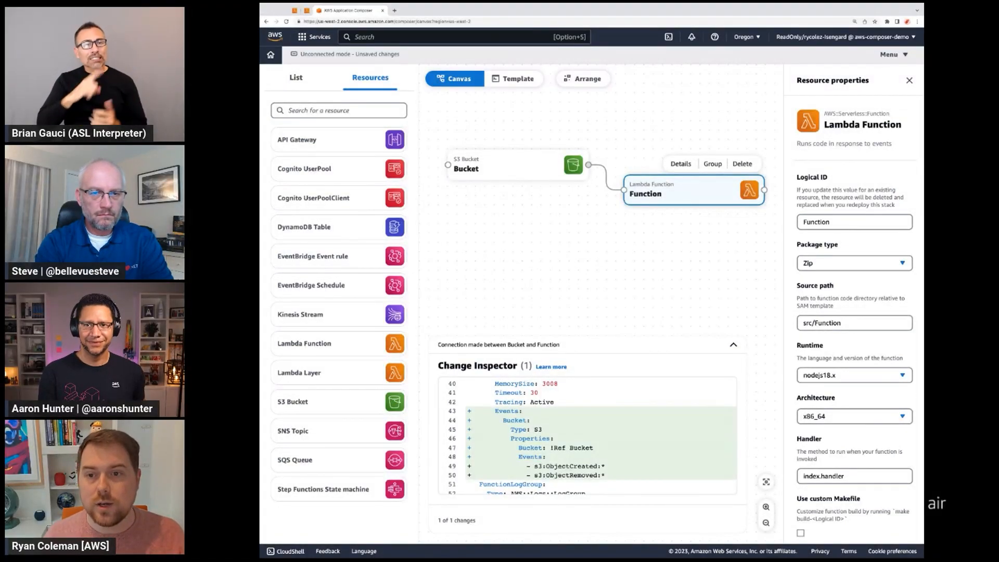
# Step: Add a second Lambda Function, connect its output to the bucket's input and inspect the resulting template changes
pyautogui.click(592, 256)
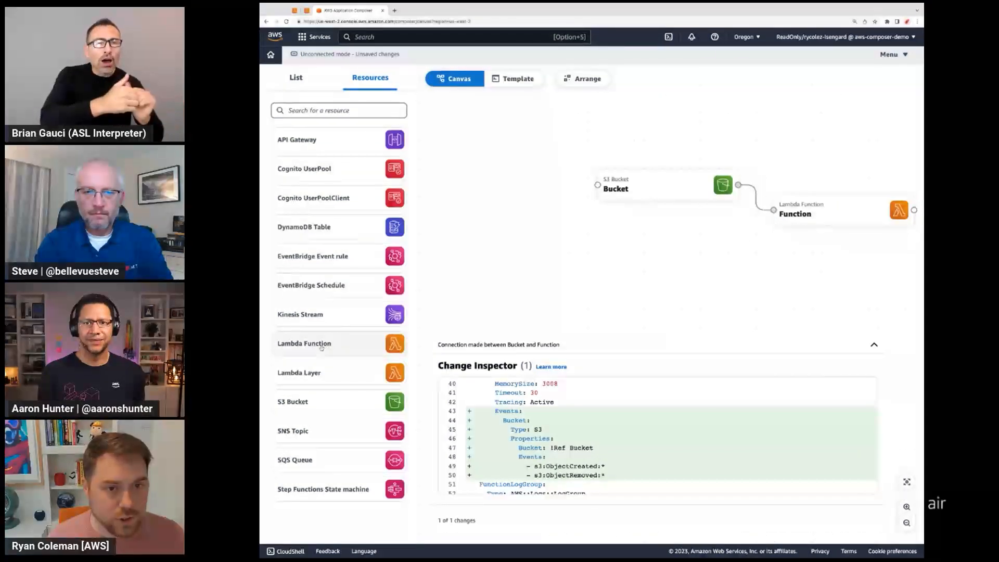
pyautogui.moveTo(321, 348); pyautogui.dragTo(492, 141)
pyautogui.moveTo(581, 139); pyautogui.dragTo(597, 186)
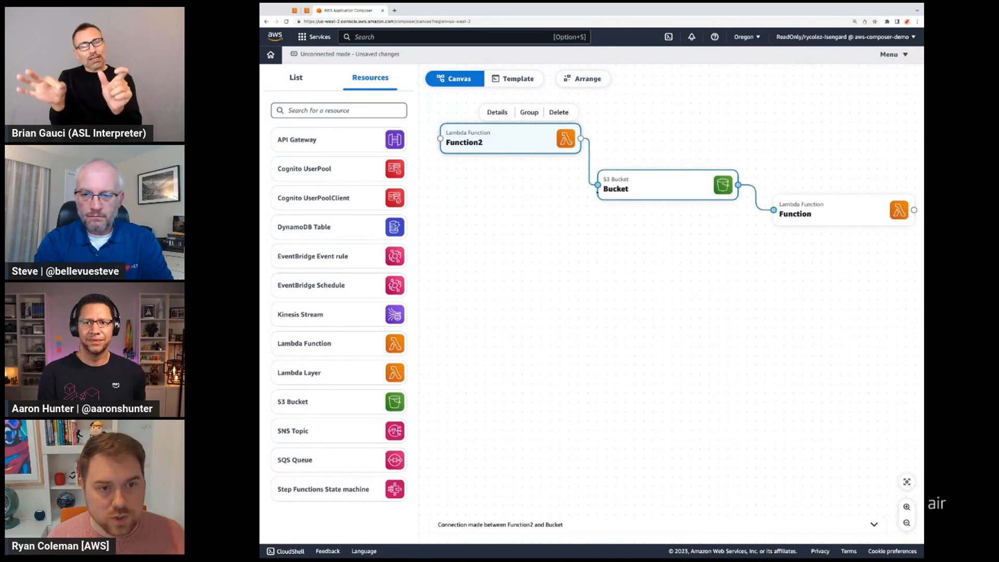
pyautogui.click(540, 521)
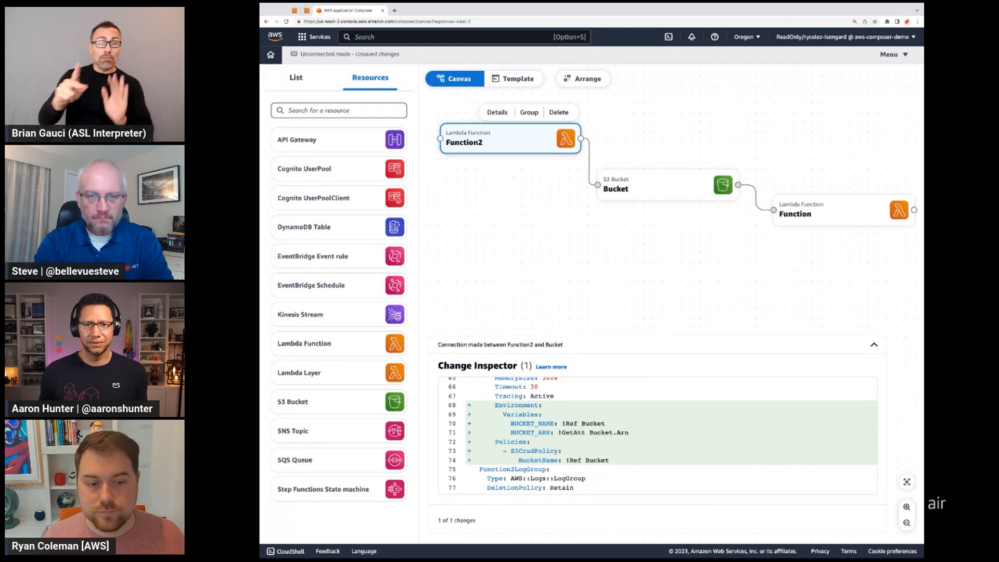
# Step: Review the whole connected architecture and examine the full template code for both functions and the bucket
pyautogui.click(585, 294)
pyautogui.scroll(-2, 584, 287)
pyautogui.scroll(-1, 583, 285)
pyautogui.scroll(-1, 515, 286)
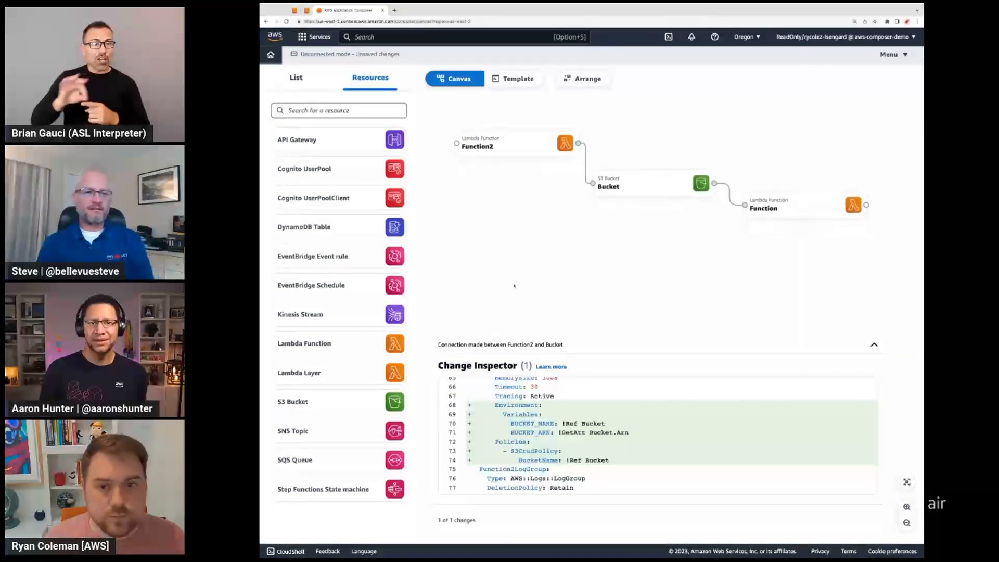
pyautogui.scroll(-1, 514, 286)
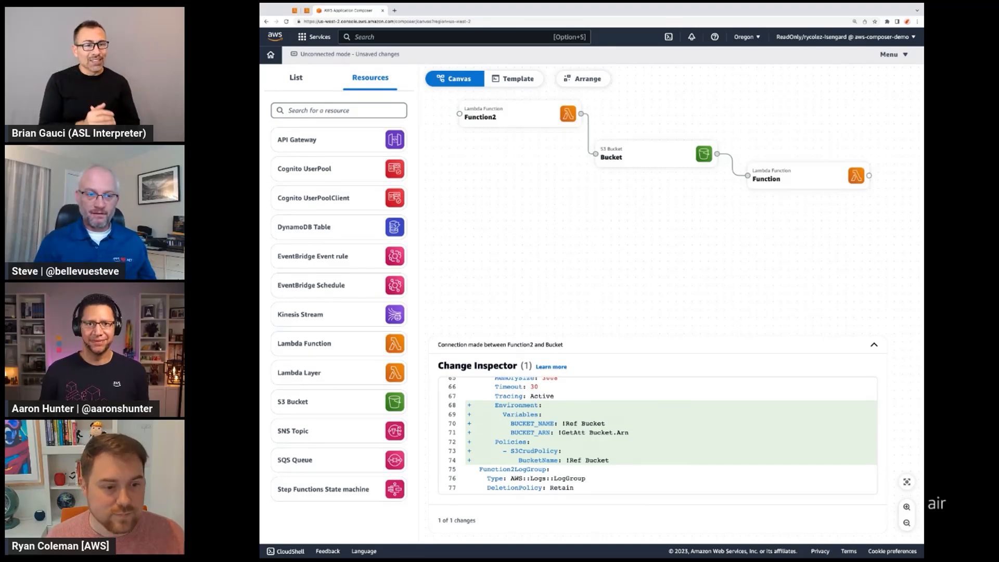
pyautogui.click(505, 82)
pyautogui.scroll(-10, 504, 102)
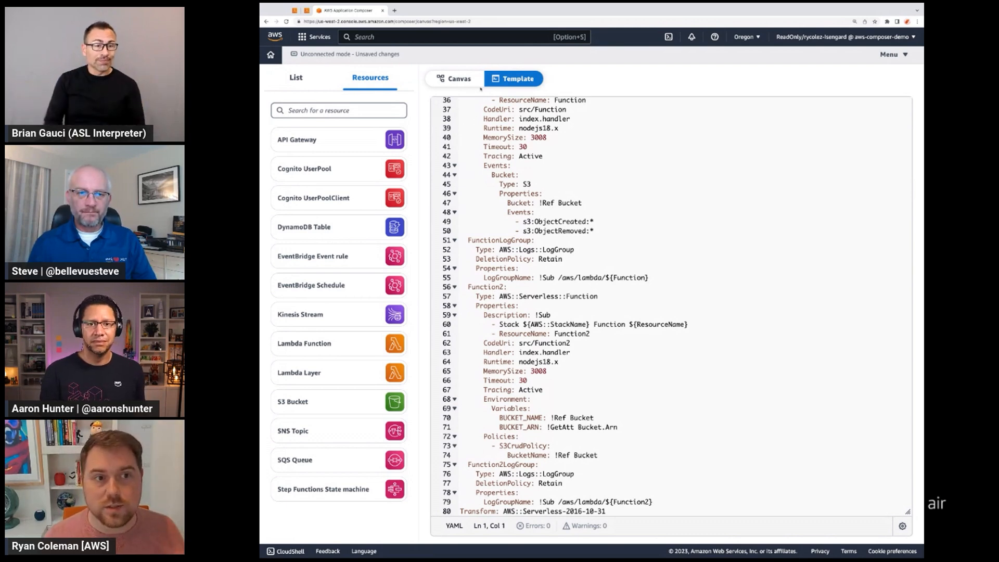
# Step: Return to the canvas and add an SQS Queue and an API Gateway below the existing resources
pyautogui.click(462, 83)
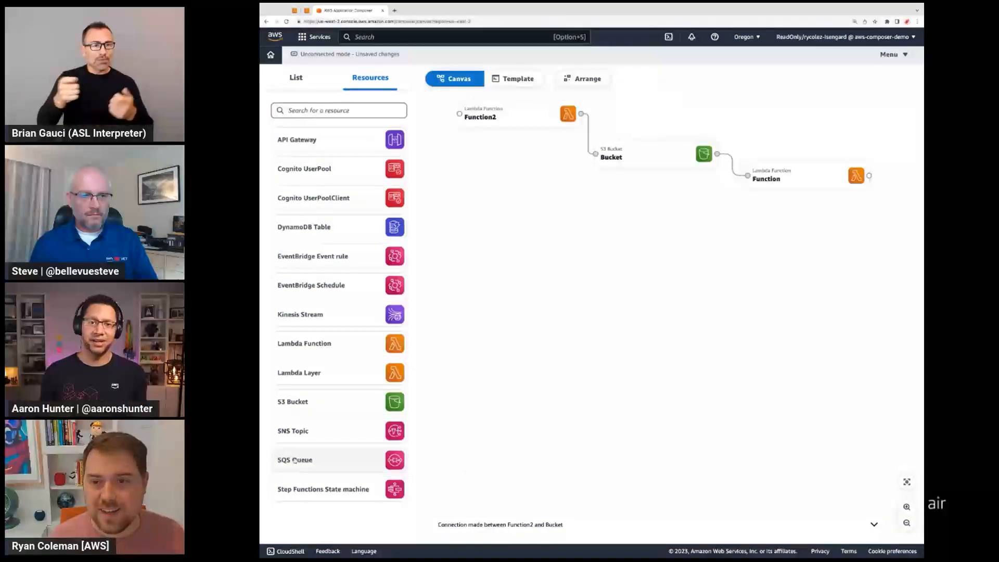
pyautogui.moveTo(294, 459); pyautogui.dragTo(728, 307)
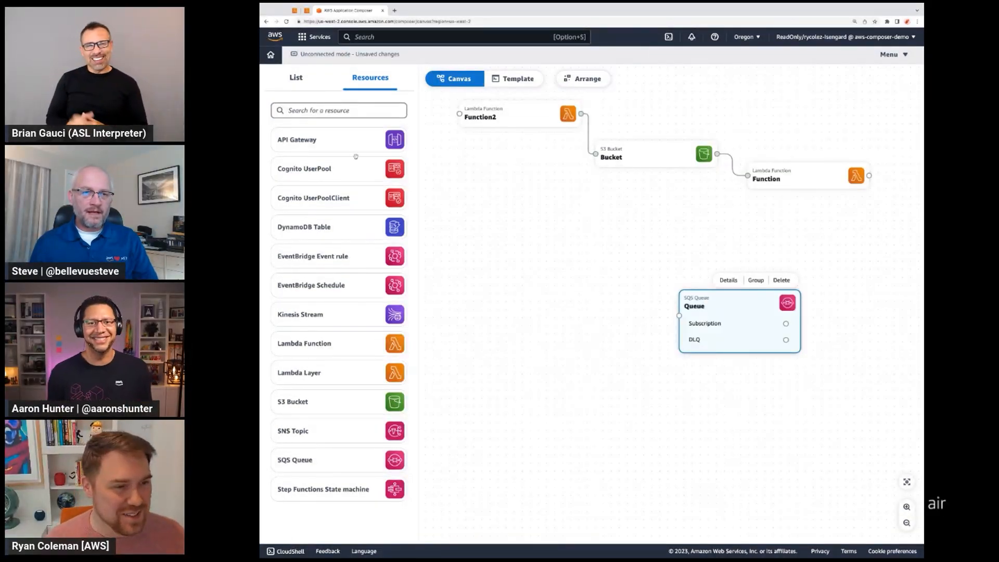
pyautogui.moveTo(341, 141); pyautogui.dragTo(521, 242)
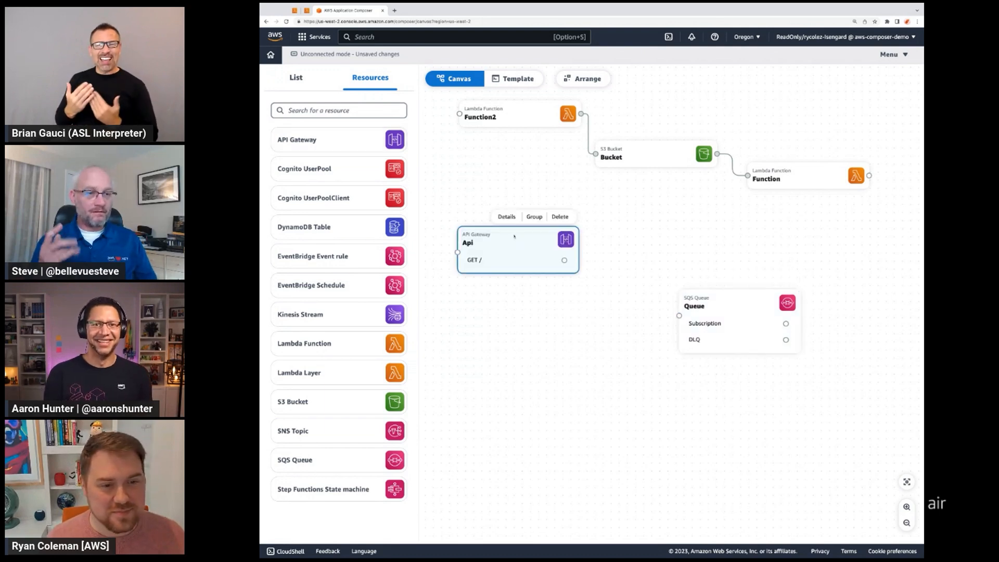
# Step: Set the API Gateway route to method PUT with path /queue and save it
pyautogui.doubleClick(514, 236)
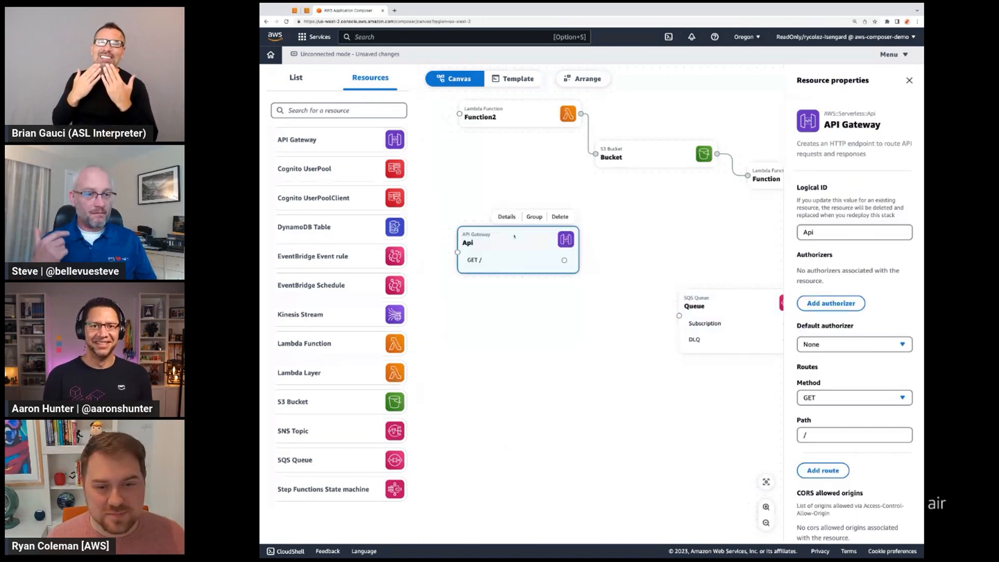
pyautogui.click(827, 400)
pyautogui.click(827, 457)
pyautogui.click(822, 435)
pyautogui.write('queue')
pyautogui.click(901, 531)
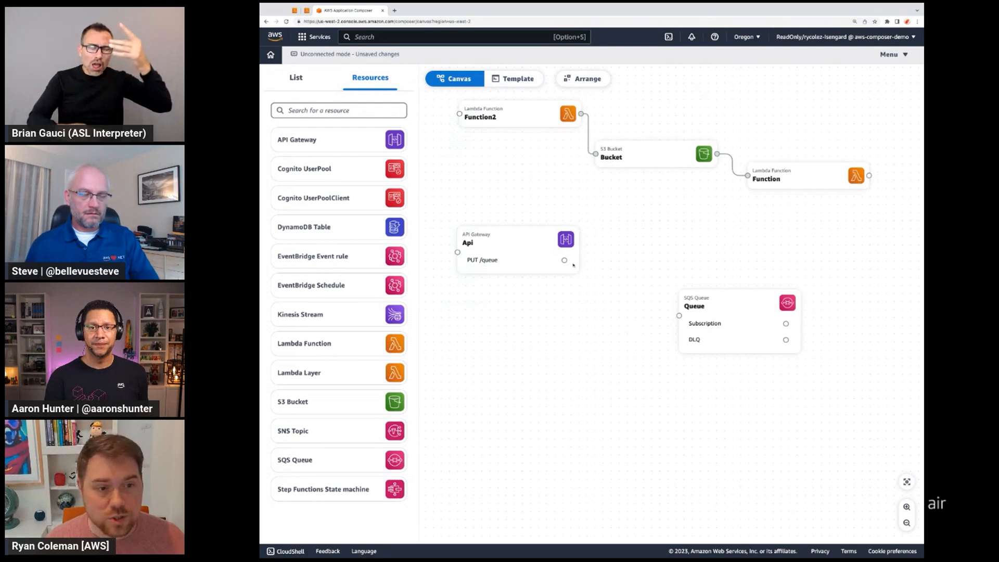
# Step: Nudge the API Gateway card, reopen its properties and review the authorizer, route and CORS settings
pyautogui.moveTo(521, 242); pyautogui.dragTo(515, 239)
pyautogui.doubleClick(508, 234)
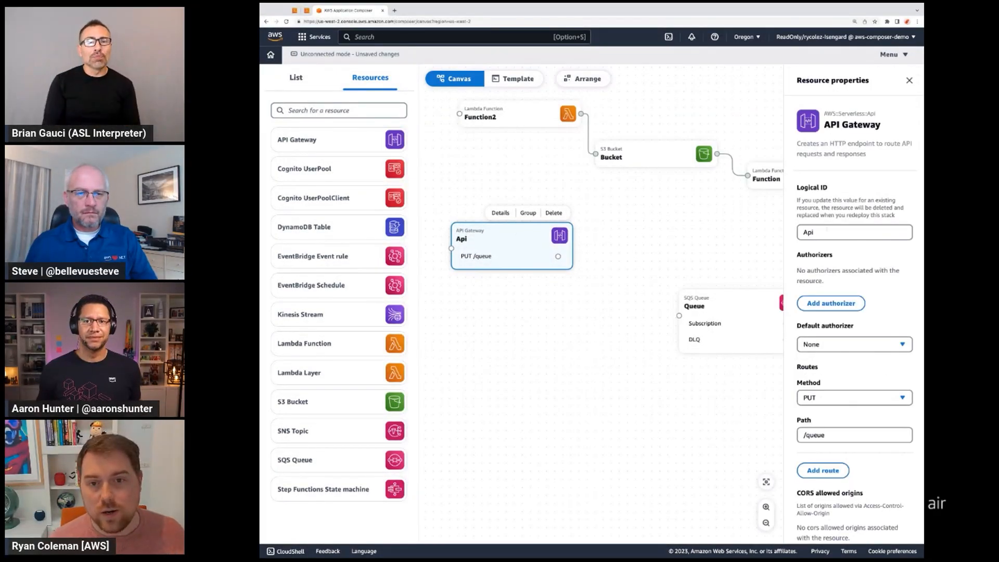
pyautogui.scroll(-2, 832, 224)
pyautogui.scroll(-5, 838, 215)
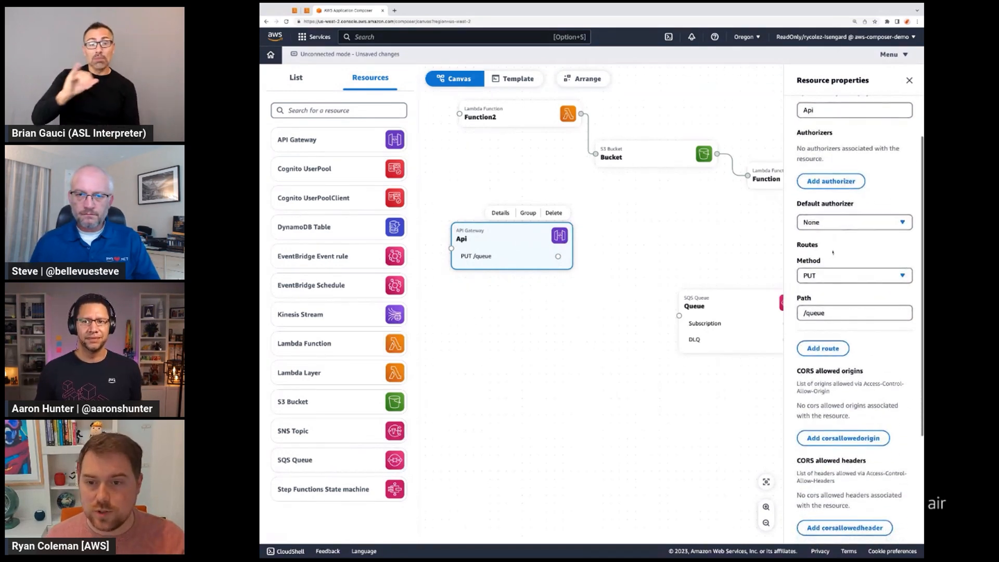
pyautogui.scroll(-3, 831, 267)
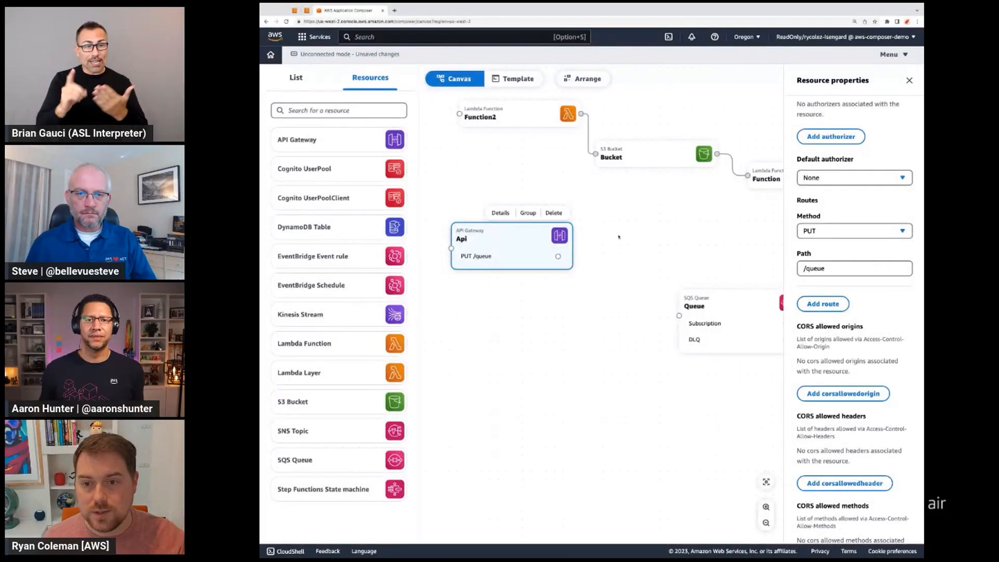
pyautogui.scroll(-9, 818, 313)
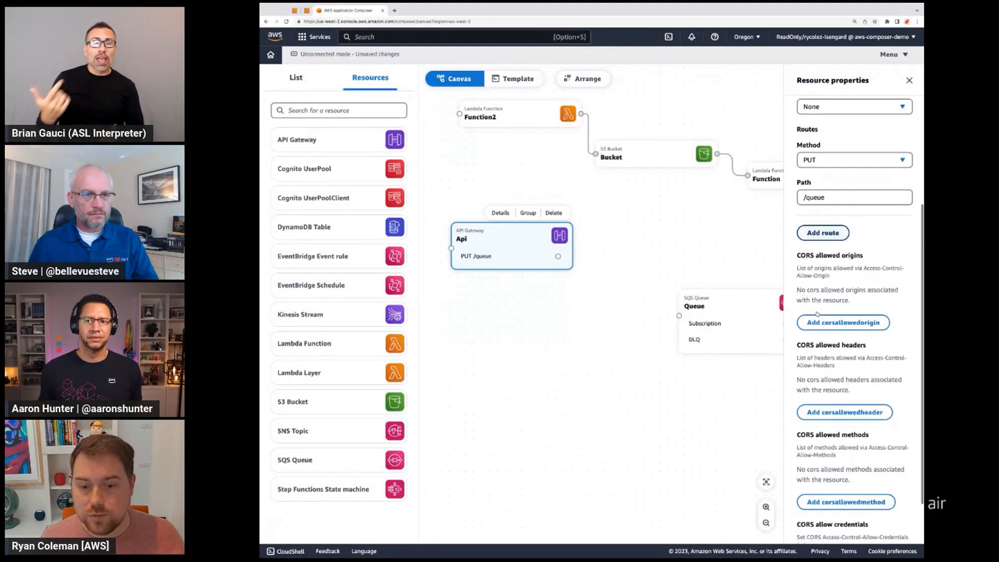
# Step: Move the SQS Queue card up and closer to the API Gateway card, and shift the API Gateway card slightly left
pyautogui.click(722, 300)
pyautogui.moveTo(728, 301); pyautogui.dragTo(685, 256)
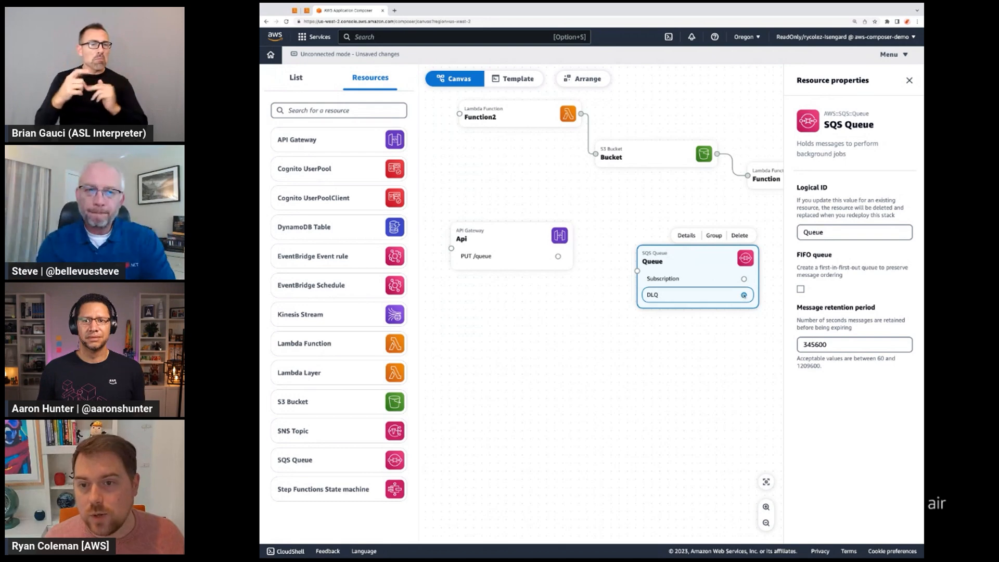
pyautogui.moveTo(552, 246); pyautogui.dragTo(531, 241)
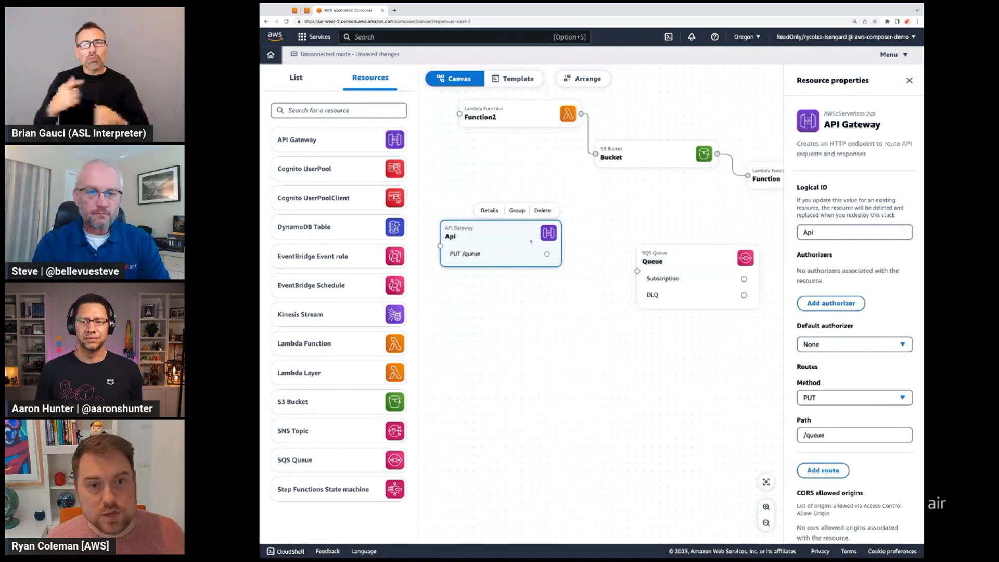
# Step: Delete the connection between Function2 and Bucket, and move the Function2 card slightly down and left
pyautogui.click(588, 125)
pyautogui.click(605, 103)
pyautogui.moveTo(532, 115)
pyautogui.mouseDown()
pyautogui.moveTo(606, 224)
pyautogui.moveTo(607, 288)
pyautogui.moveTo(523, 133)
pyautogui.mouseUp()
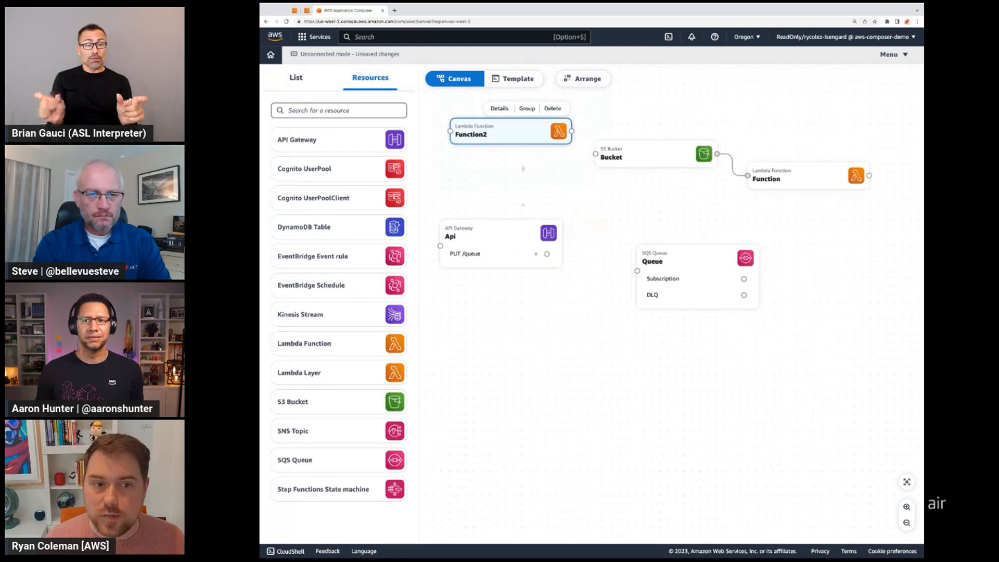
# Step: Connect the API Gateway's PUT /queue route to the SQS Queue and open the Change Inspector for that connection
pyautogui.click(524, 256)
pyautogui.moveTo(546, 254); pyautogui.dragTo(650, 315)
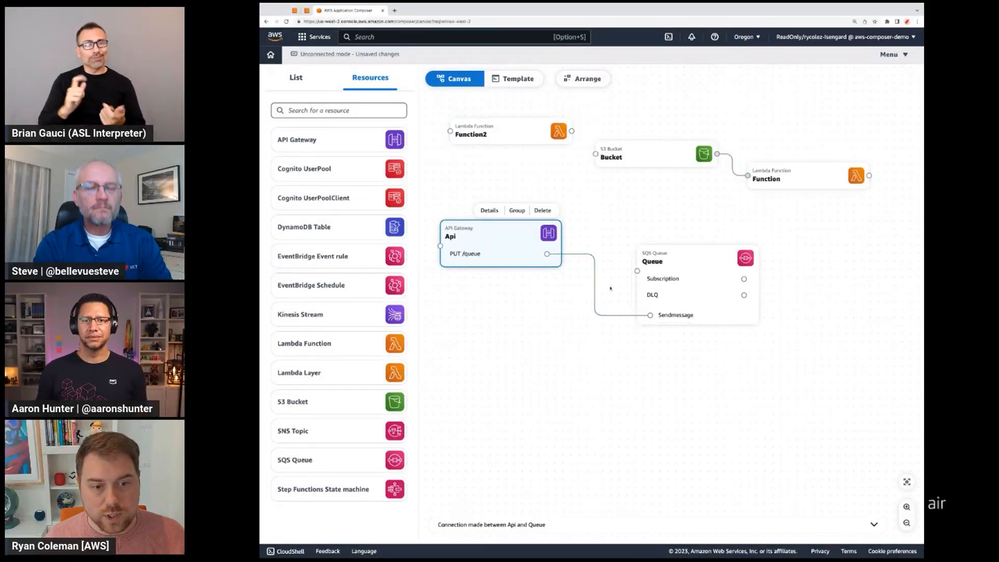
pyautogui.click(631, 525)
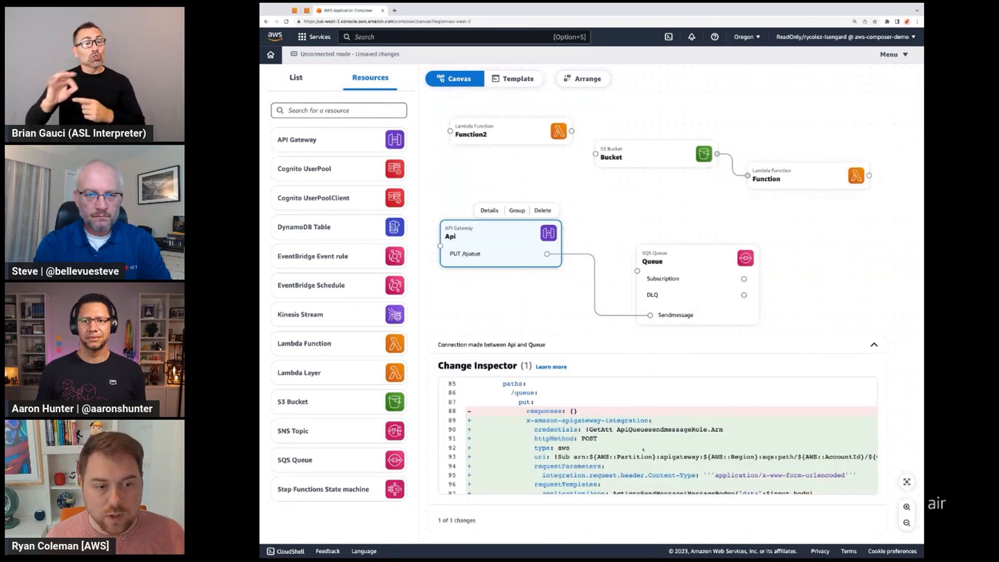
# Step: Examine the template changes for the API-to-queue integration, from the route definition to the IAM role and policy, and collapse the Change Inspector
pyautogui.scroll(-1, 644, 449)
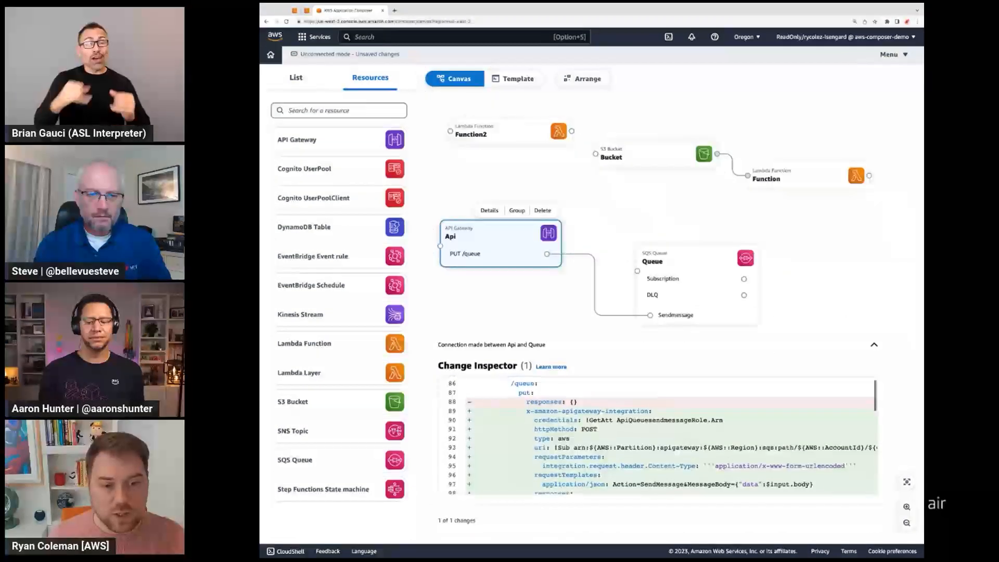
pyautogui.scroll(-1, 644, 450)
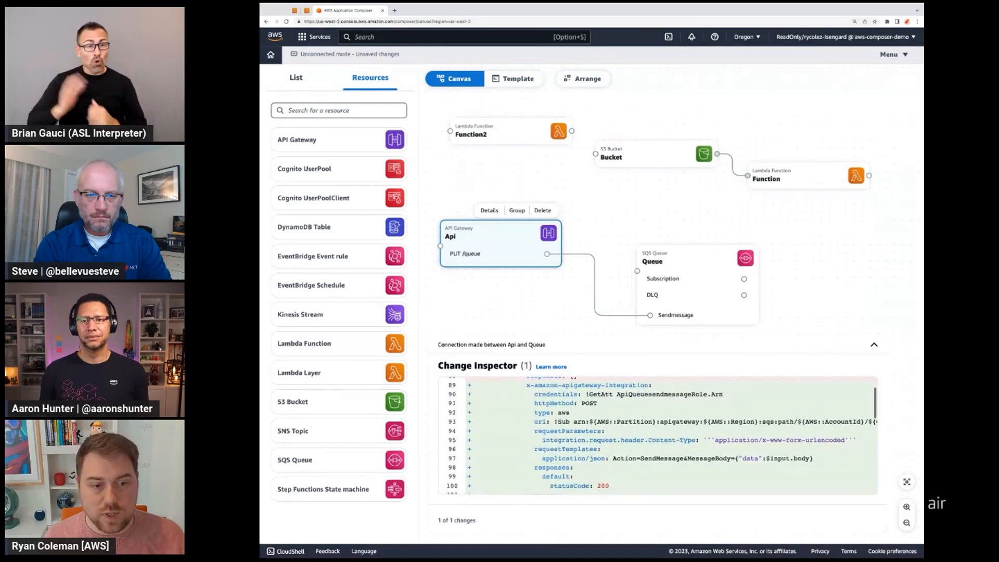
pyautogui.scroll(-2, 644, 449)
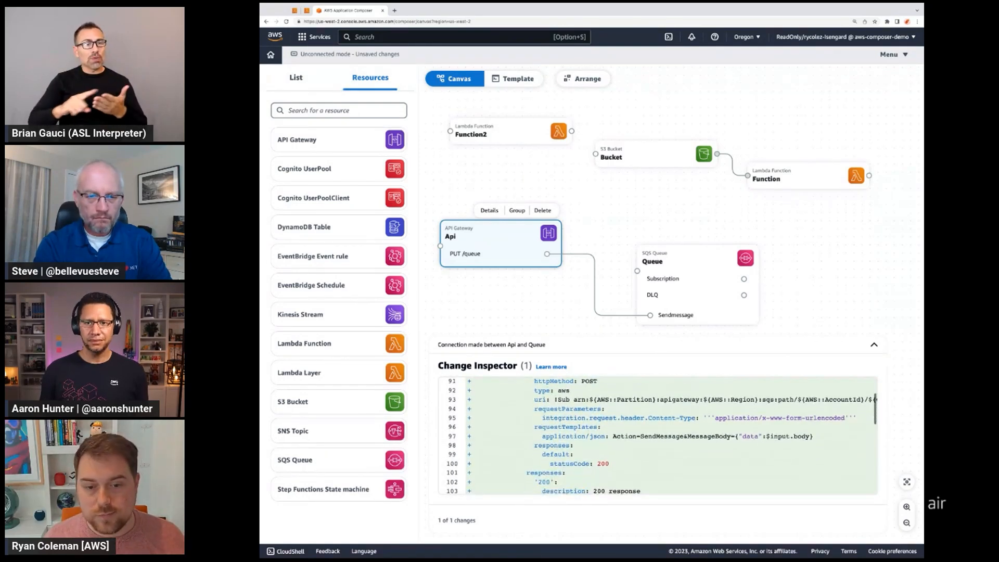
pyautogui.scroll(-3, 661, 435)
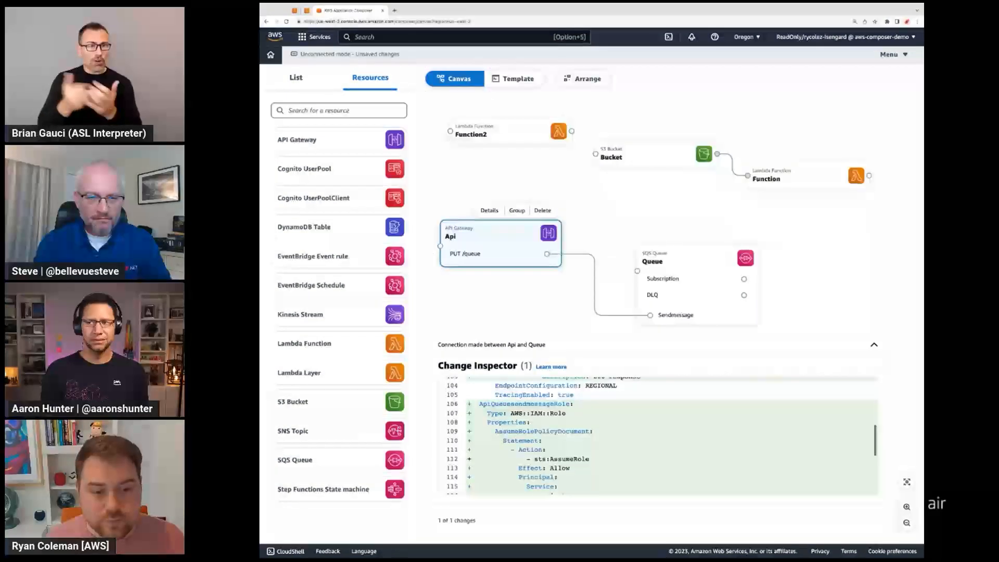
pyautogui.scroll(-2, 657, 436)
pyautogui.scroll(-3, 657, 435)
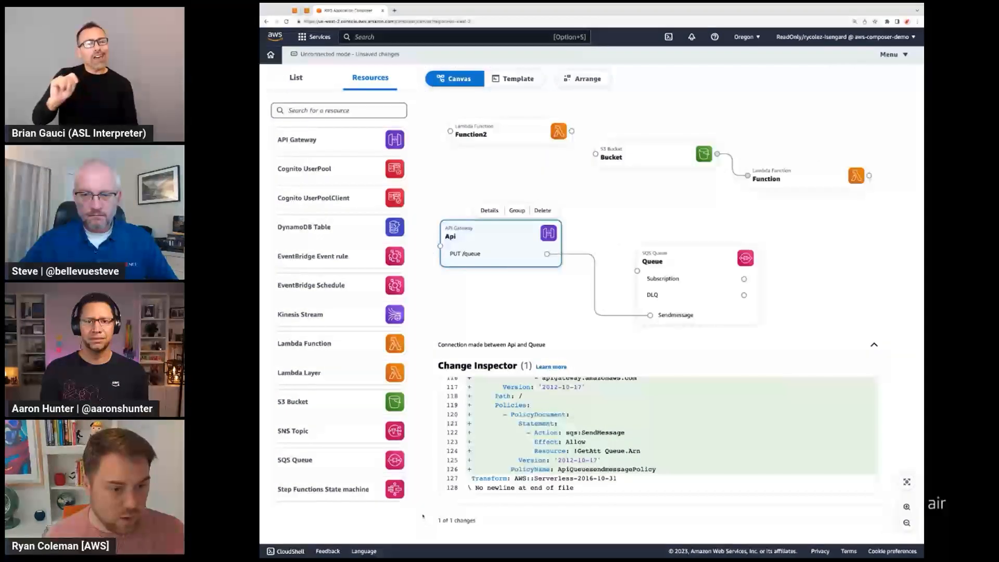
pyautogui.scroll(5, 658, 434)
pyautogui.scroll(5, 658, 435)
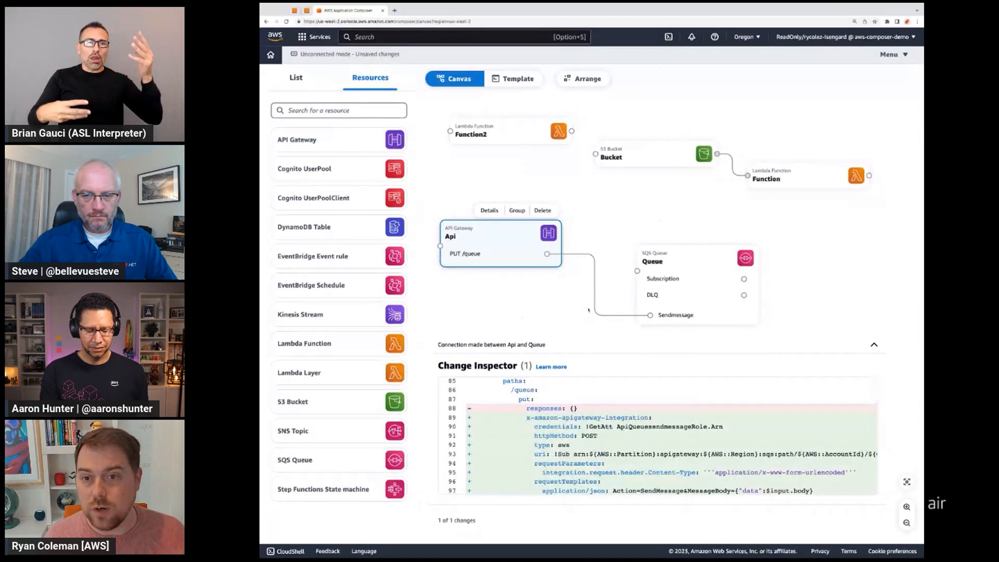
pyautogui.click(873, 345)
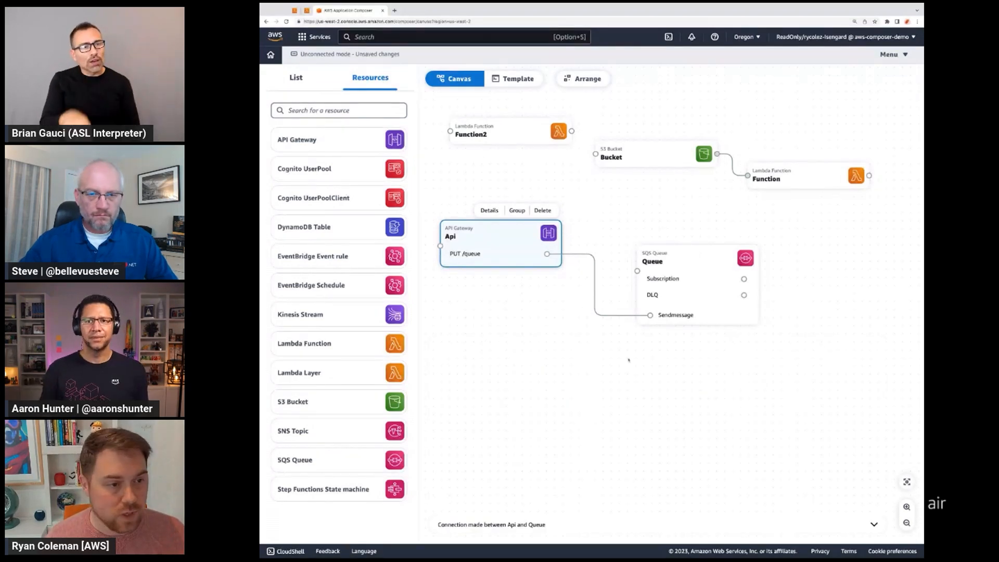
# Step: Add a second SQS Queue connected to the first queue's DLQ port and inspect the template change for that connection
pyautogui.moveTo(333, 463); pyautogui.dragTo(853, 312)
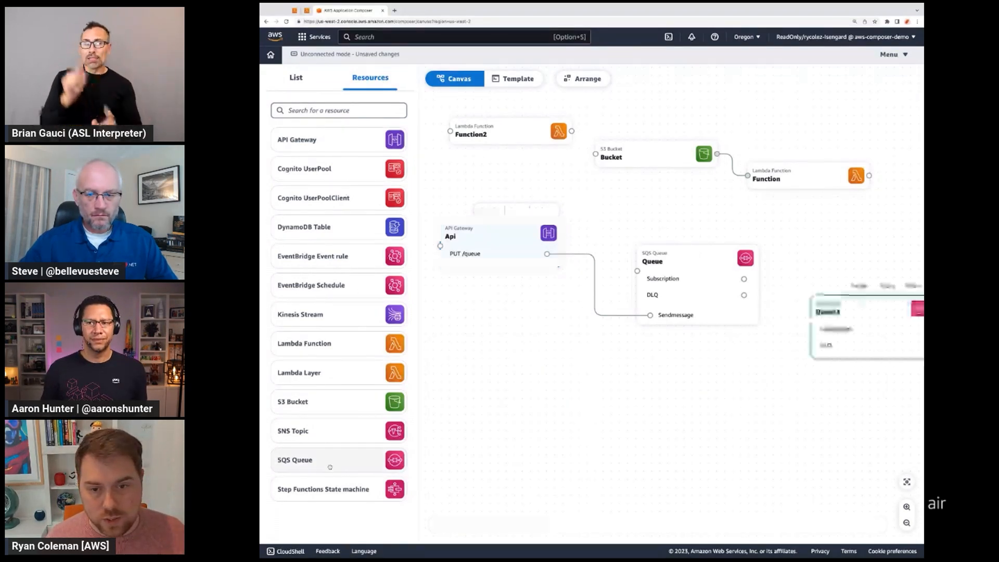
pyautogui.moveTo(747, 296); pyautogui.dragTo(810, 321)
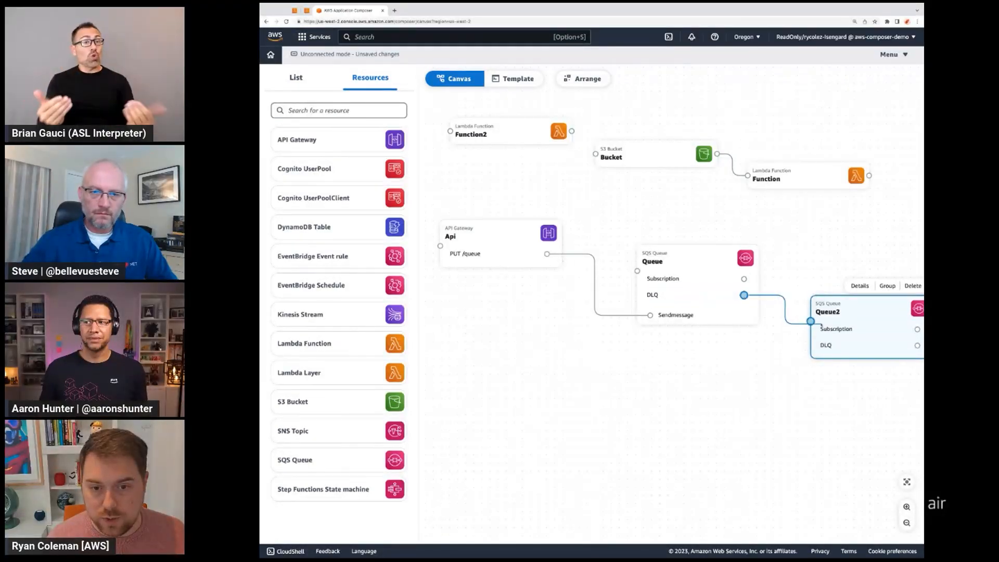
pyautogui.click(569, 525)
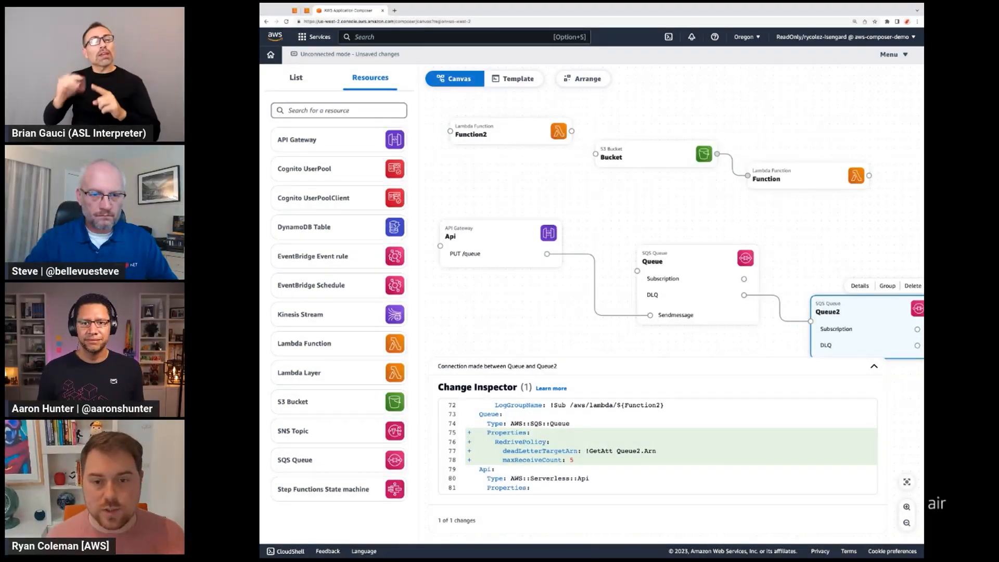
pyautogui.press('Escape')
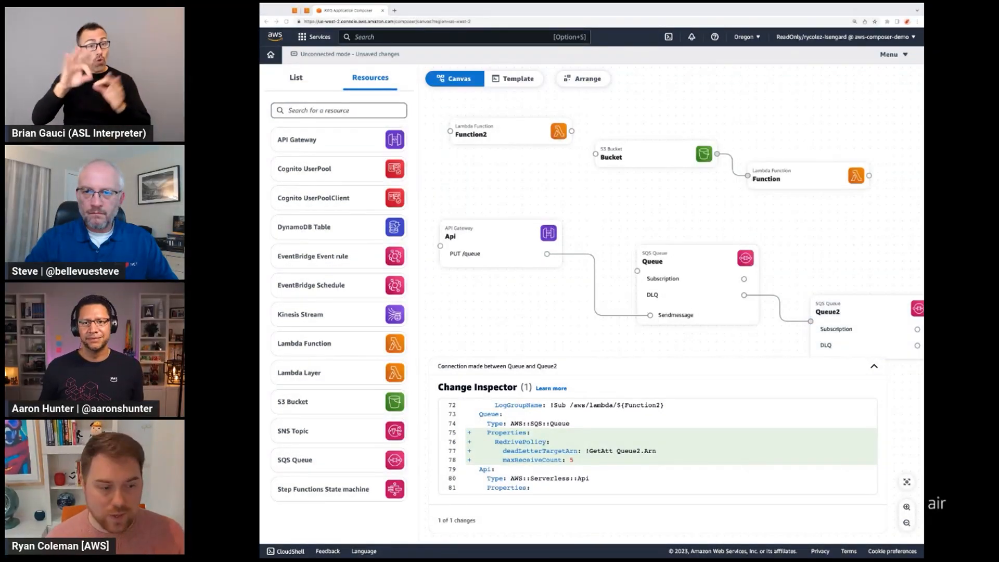